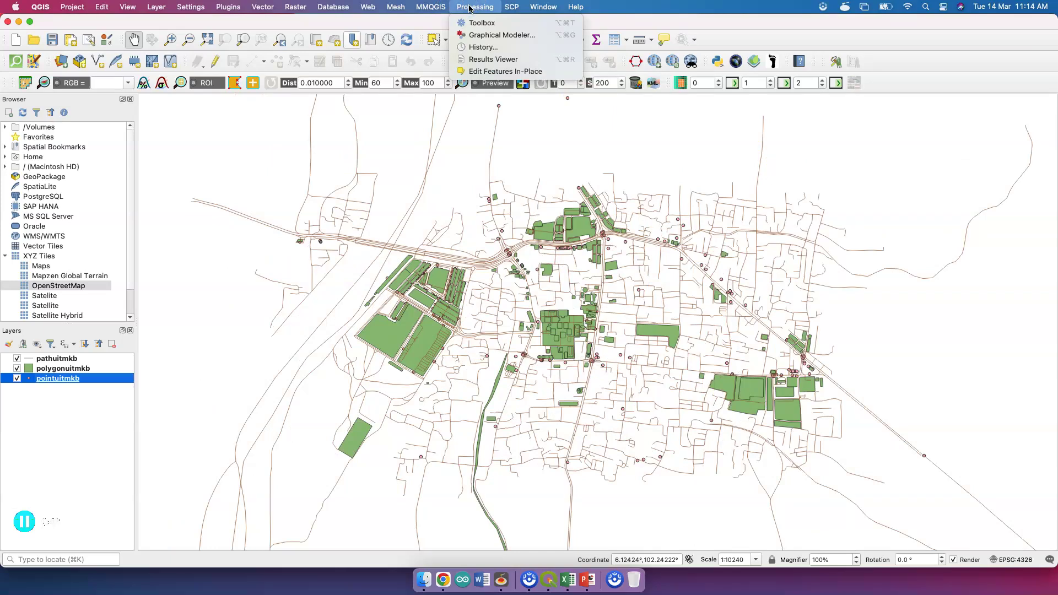
Step: Open the Processing Toolbox, expand the Network analysis group and select Shortest path (point to point)
left_click(456, 11)
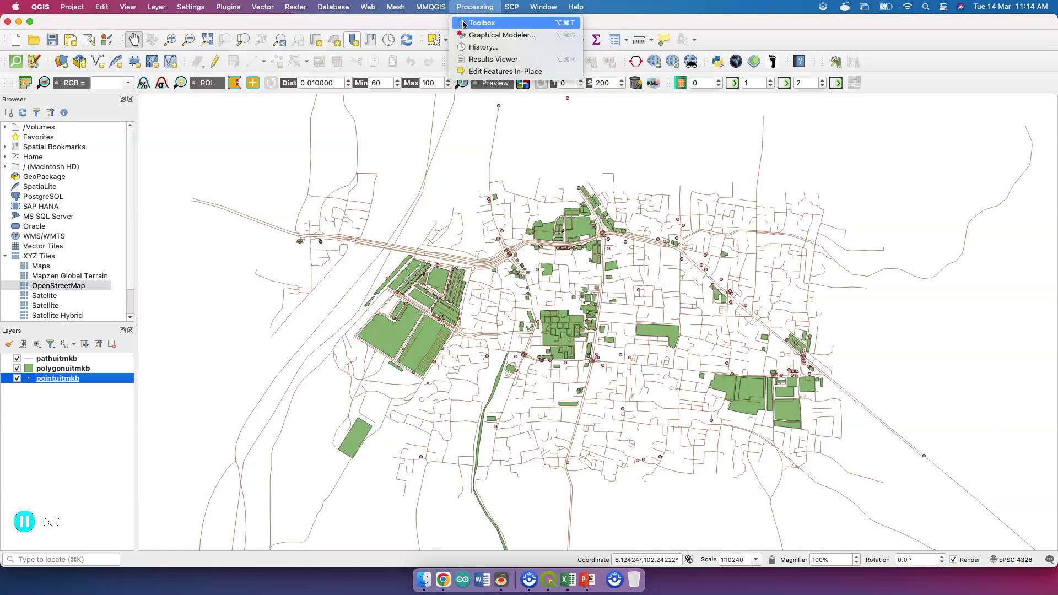
left_click(463, 22)
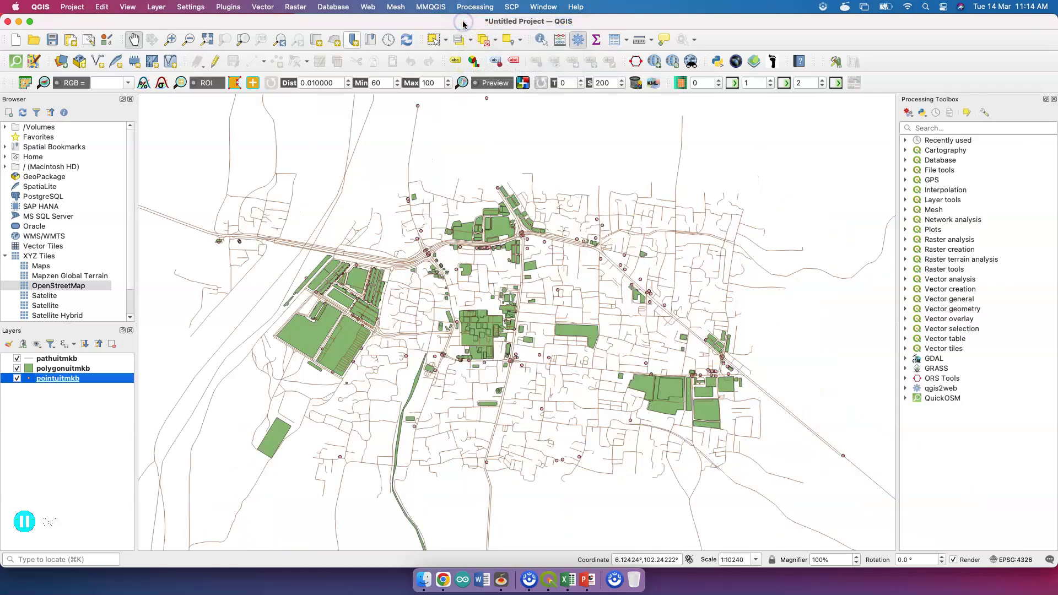
left_click(512, 31)
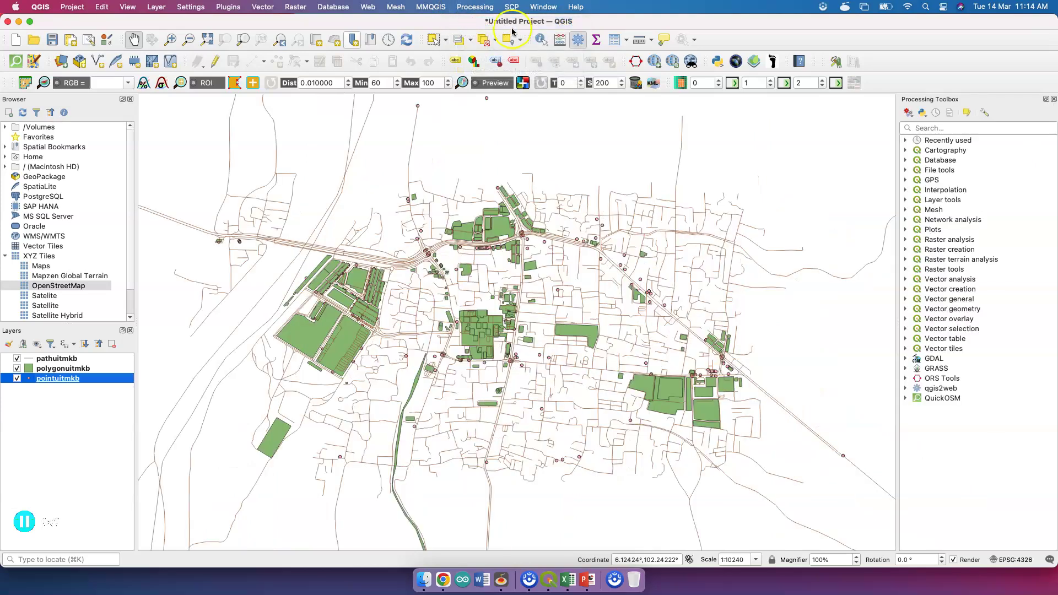
left_click(929, 151)
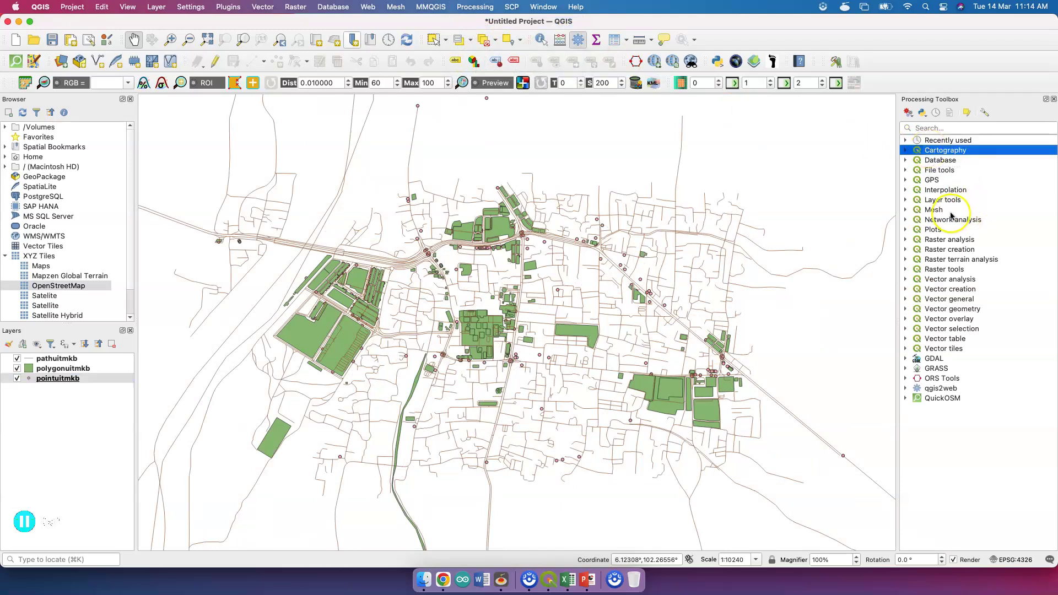
left_click(951, 222)
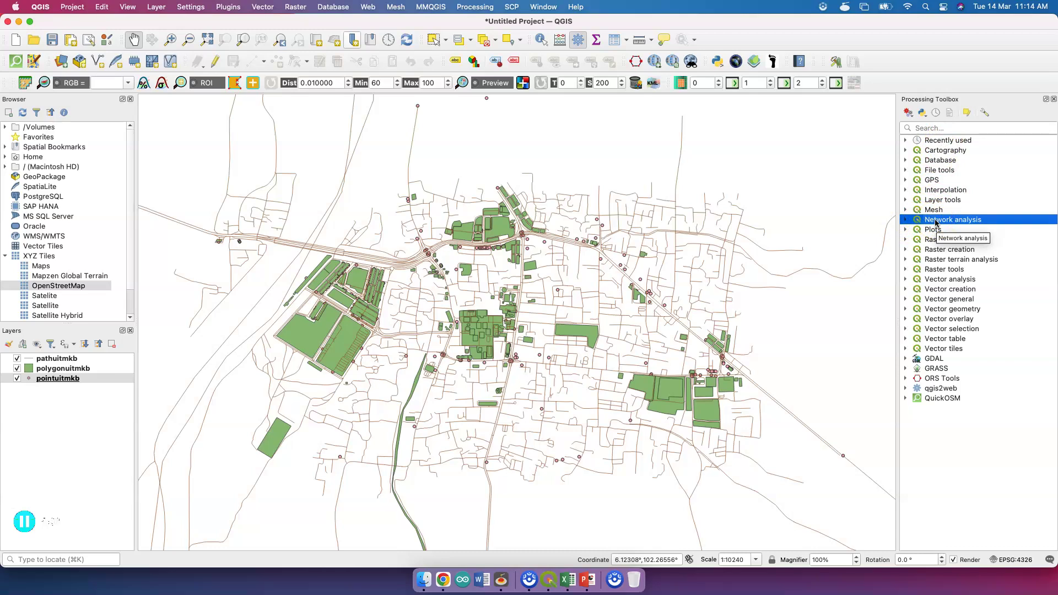
left_click(908, 223)
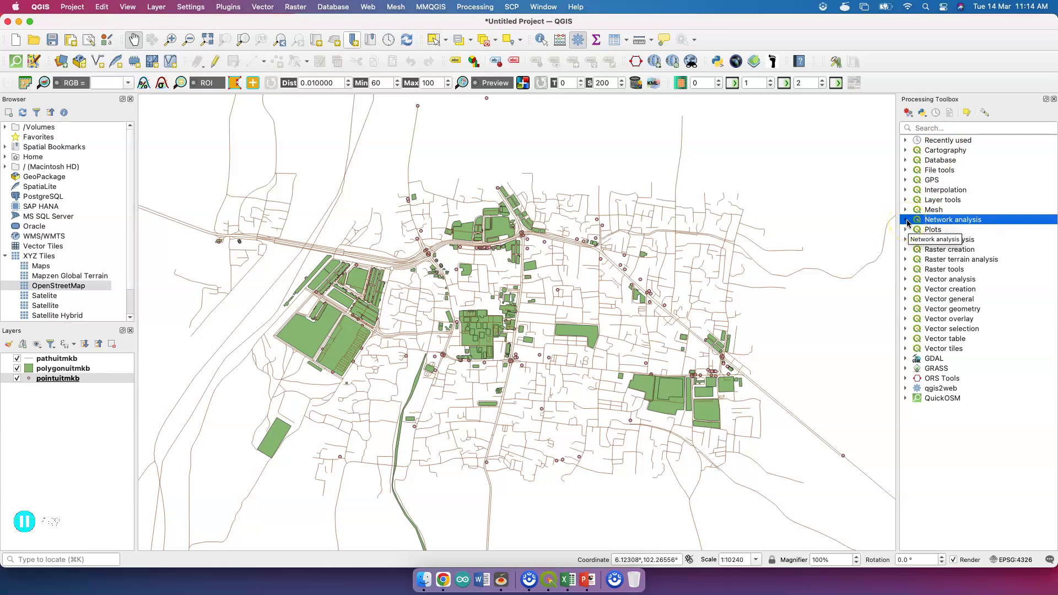
left_click(908, 222)
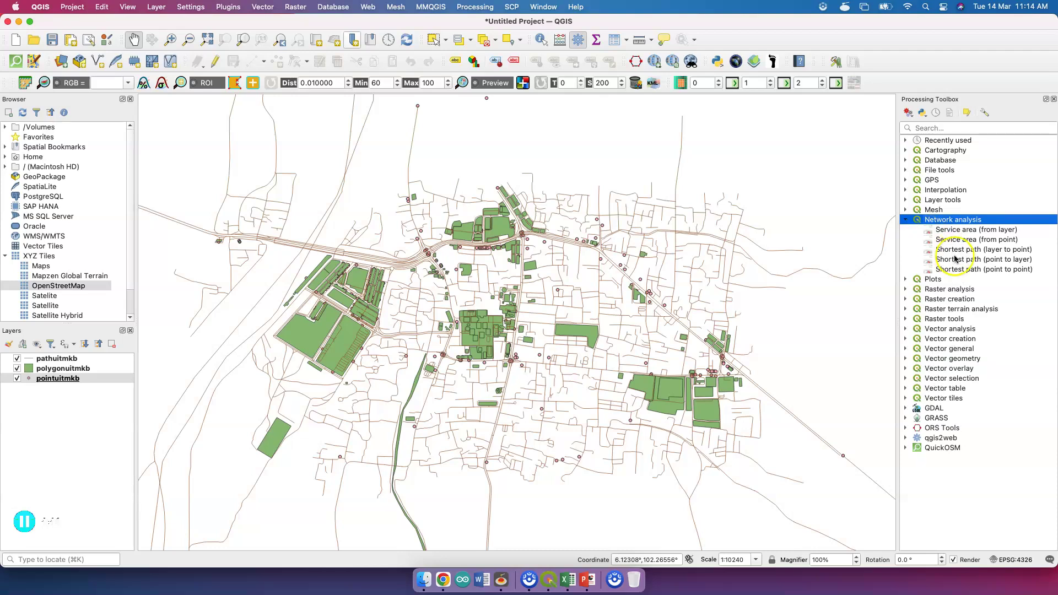
left_click(968, 270)
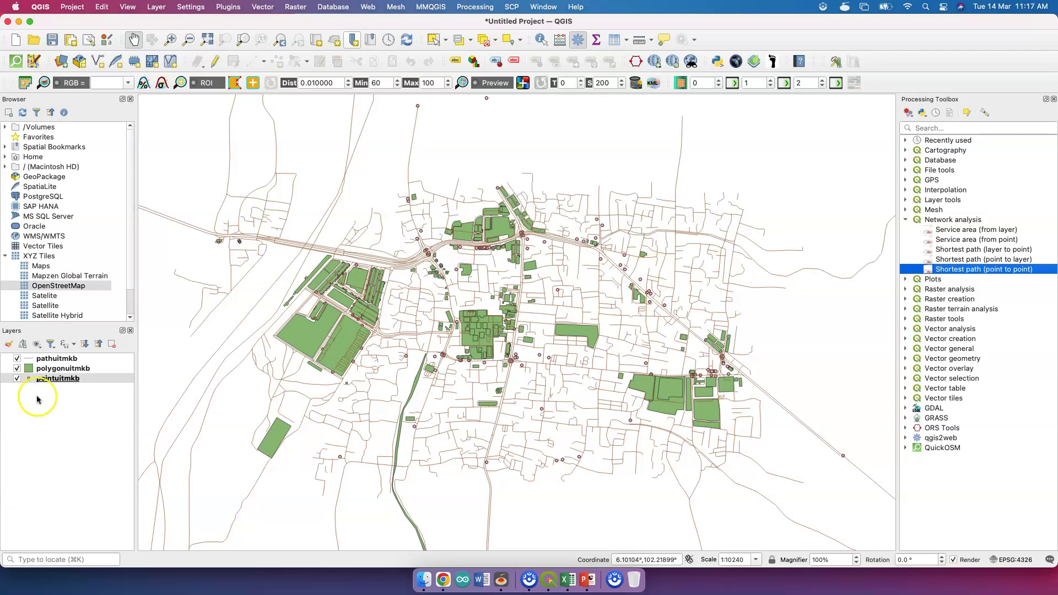
Step: Add the OpenStreetMap XYZ tiles beneath the pointuitmkb layer and turn the basemap's visibility off
left_click(37, 399)
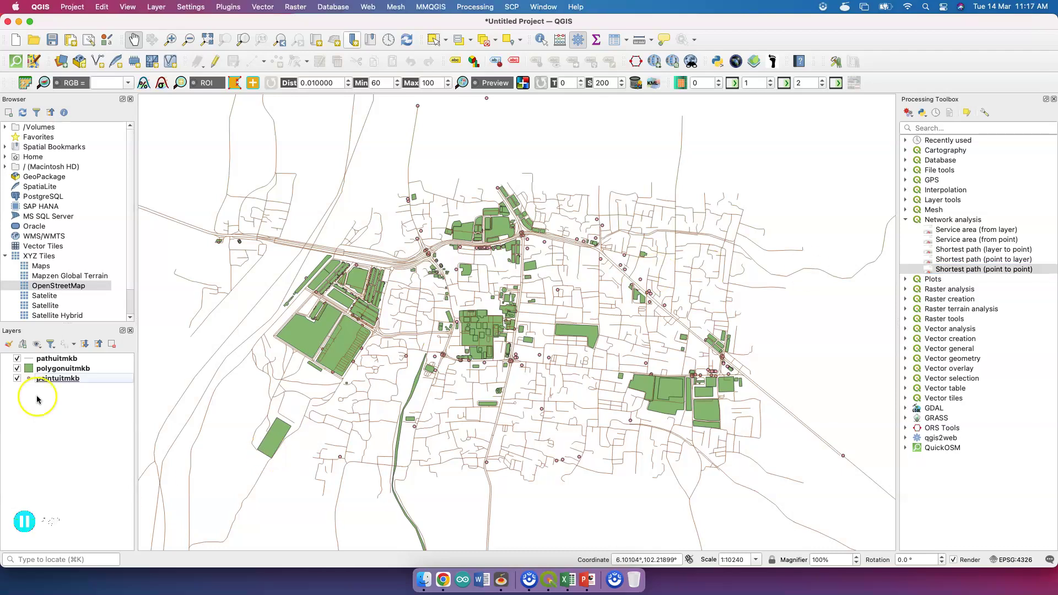
left_click_drag(61, 285, 83, 390)
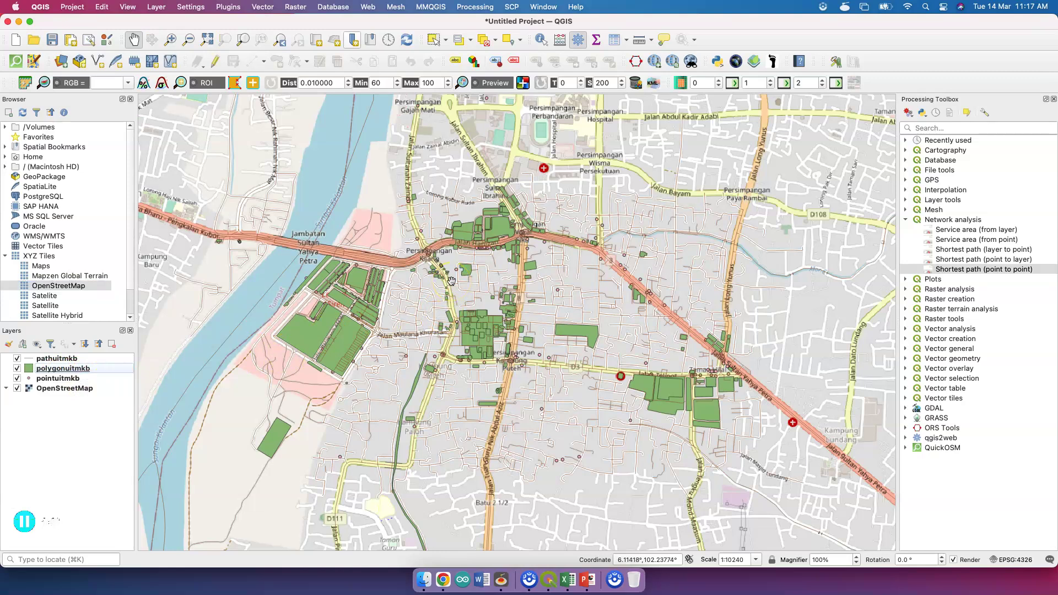
left_click(17, 388)
left_click(17, 389)
left_click(17, 388)
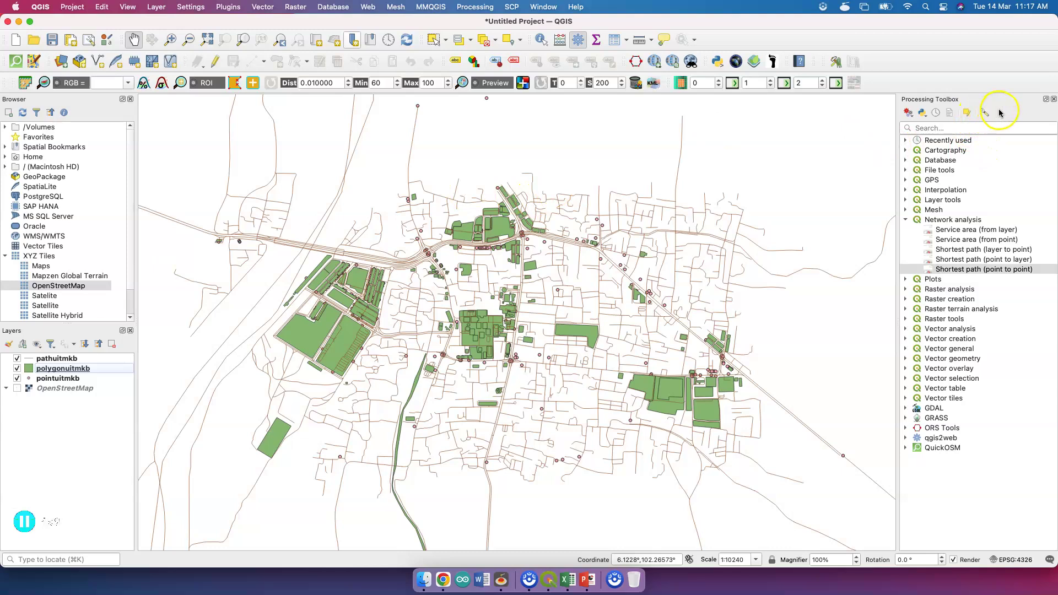
Step: Close and reopen the Processing Toolbox, collapsing and re-expanding its Network analysis group
left_click(1054, 99)
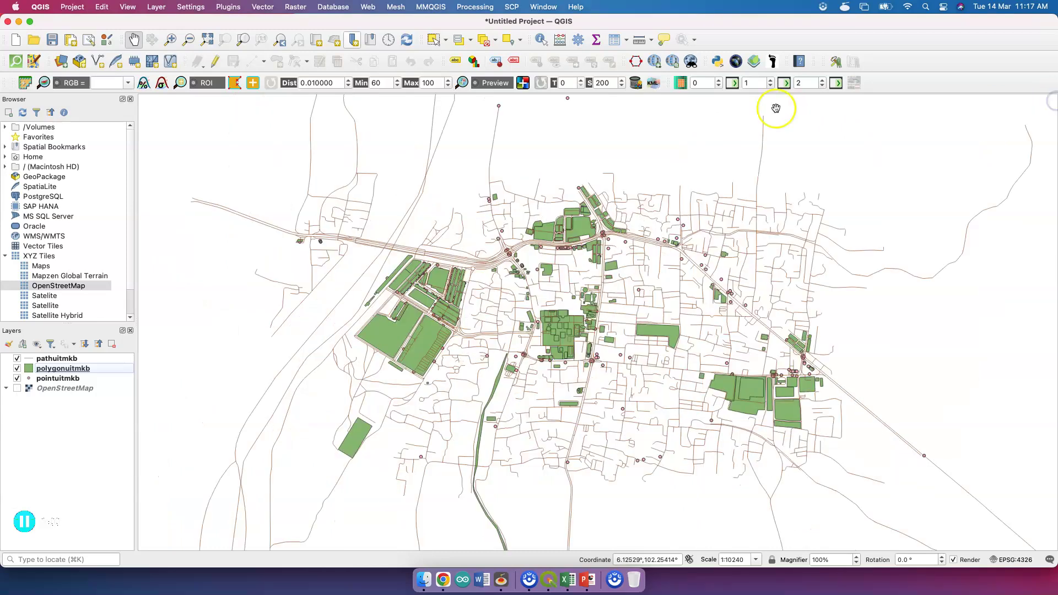
left_click(475, 7)
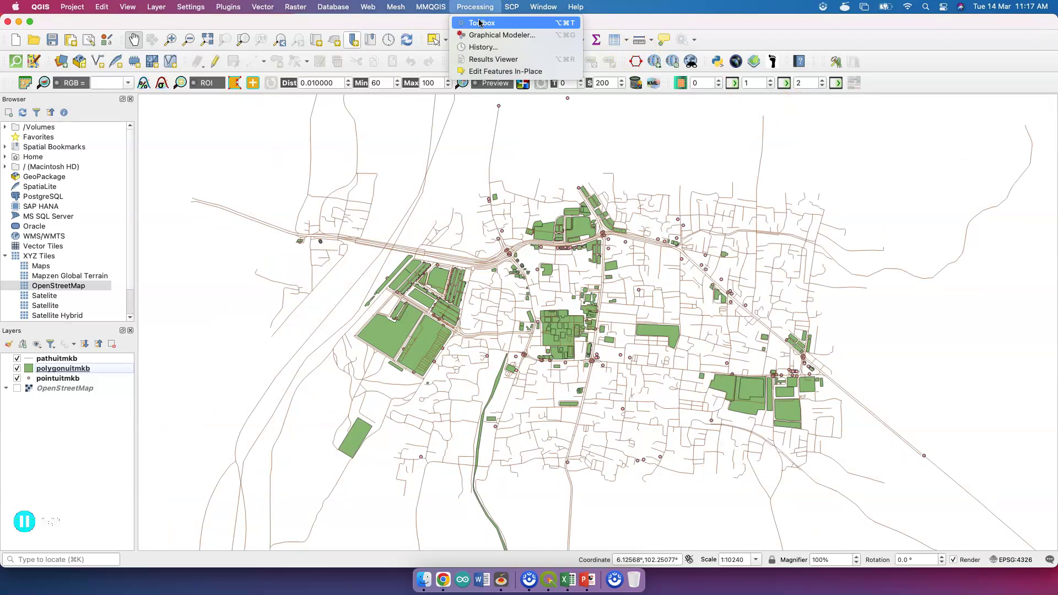
left_click(479, 23)
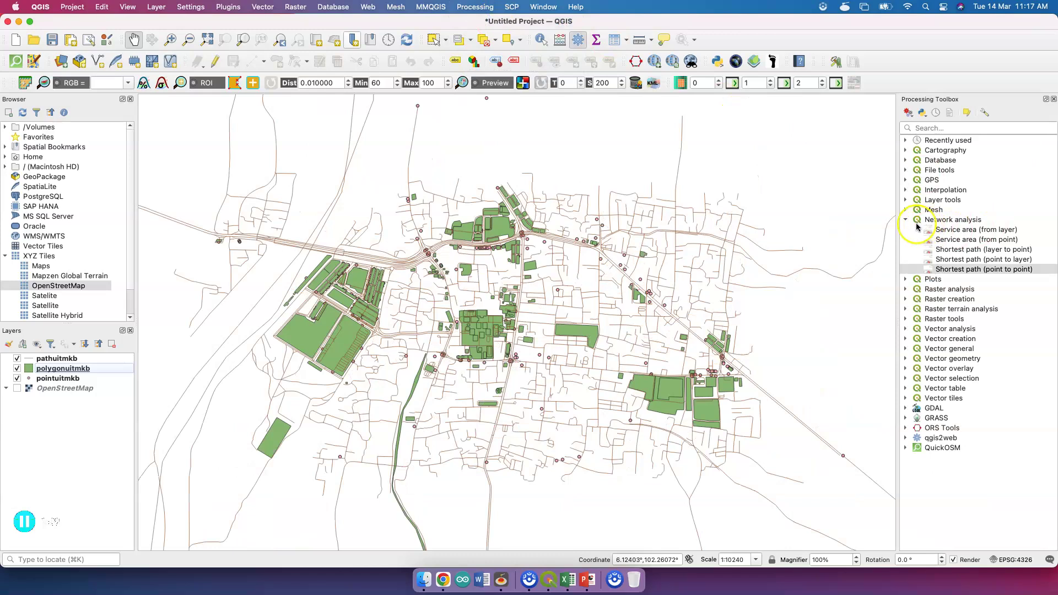
left_click(905, 219)
left_click(936, 128)
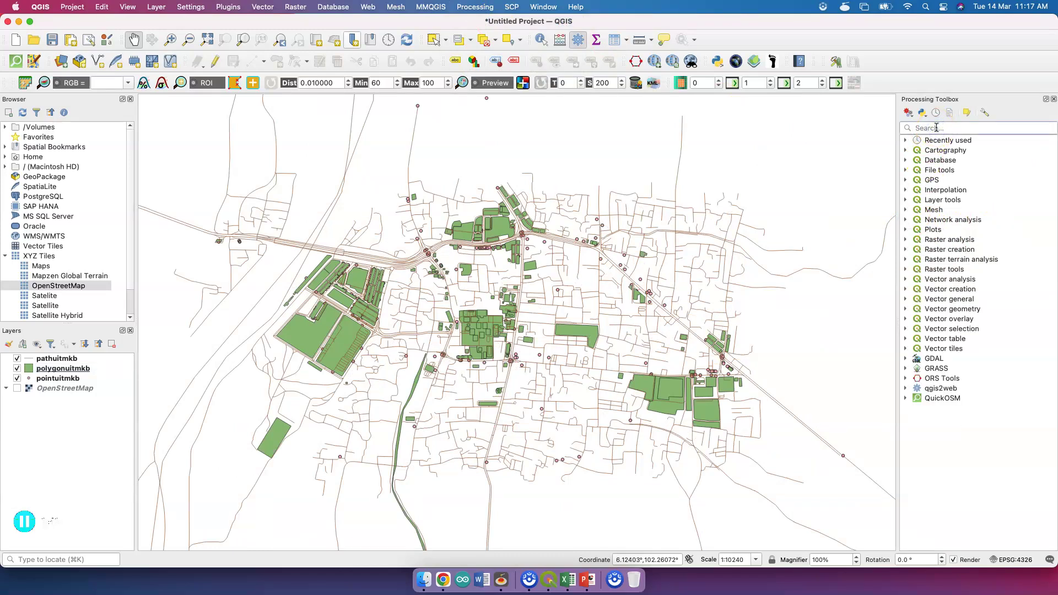
left_click(906, 221)
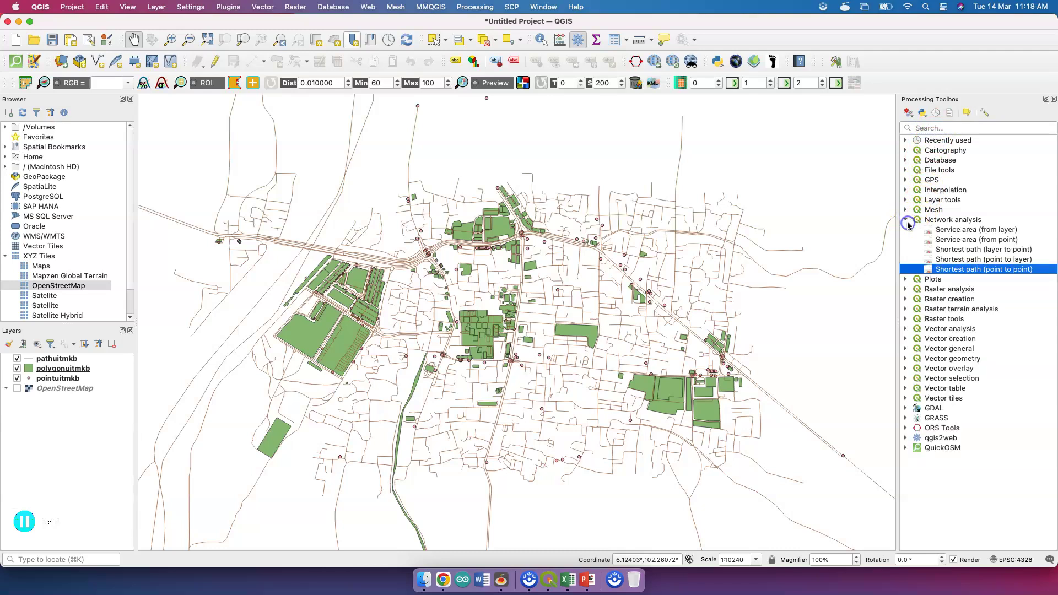
left_click(924, 222)
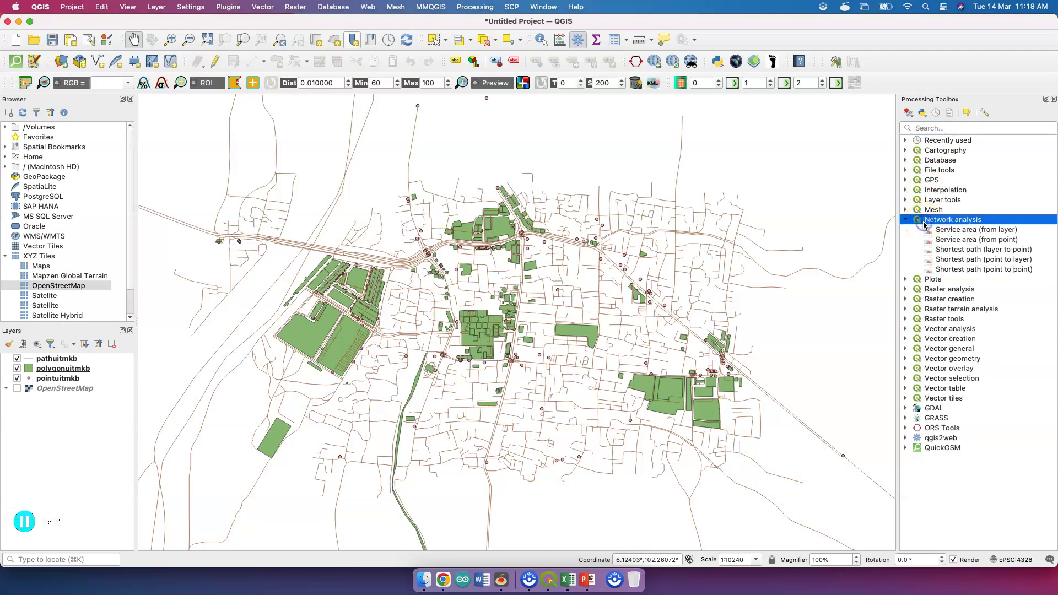
Step: Start the Shortest path (point to point) tool and choose pathuitmkb as the vector layer representing the network
left_click(955, 271)
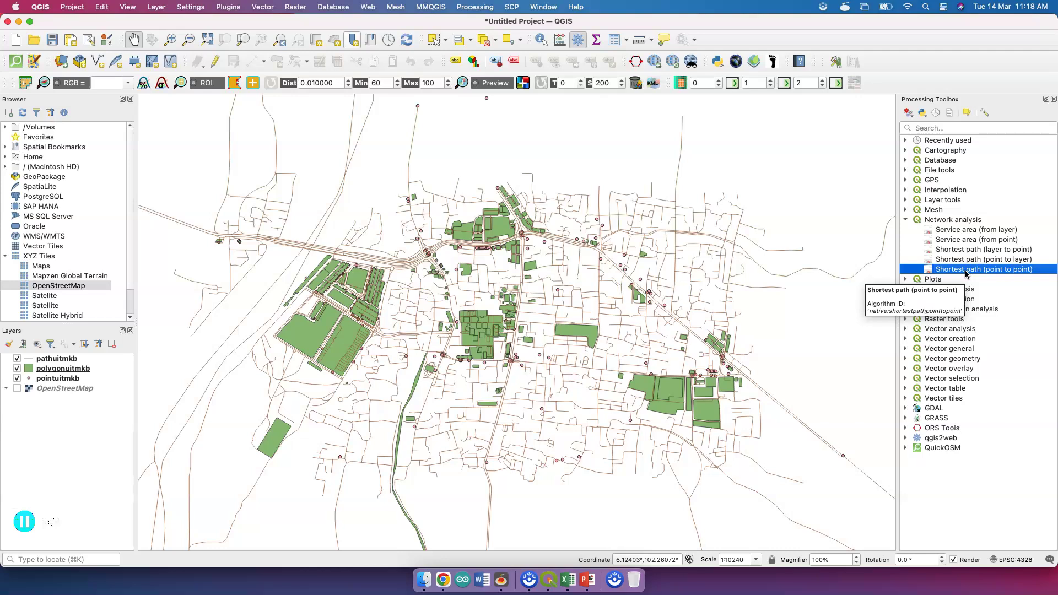
double_click(965, 270)
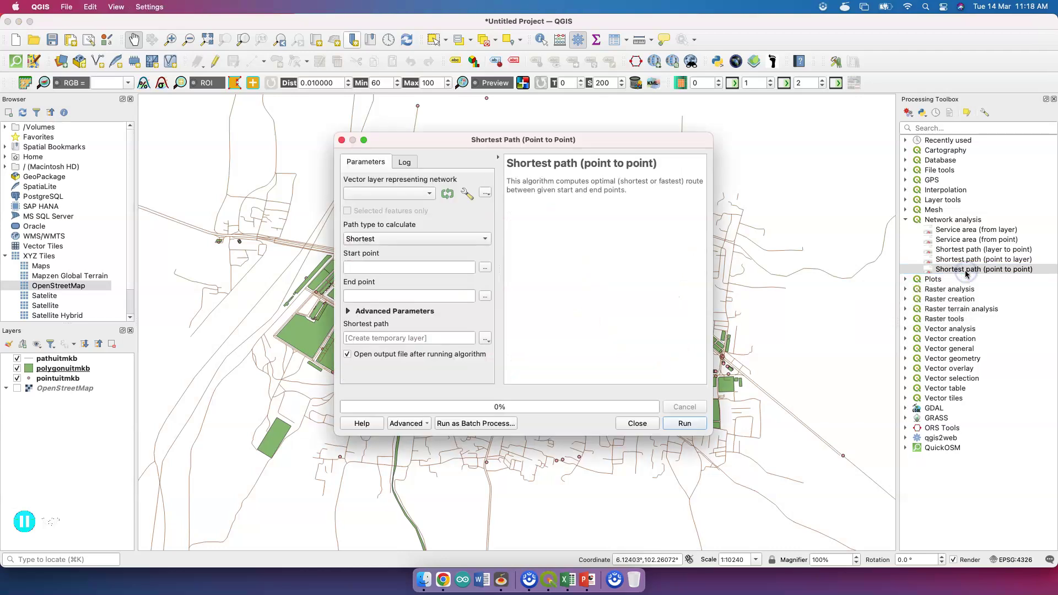
left_click_drag(655, 142, 805, 89)
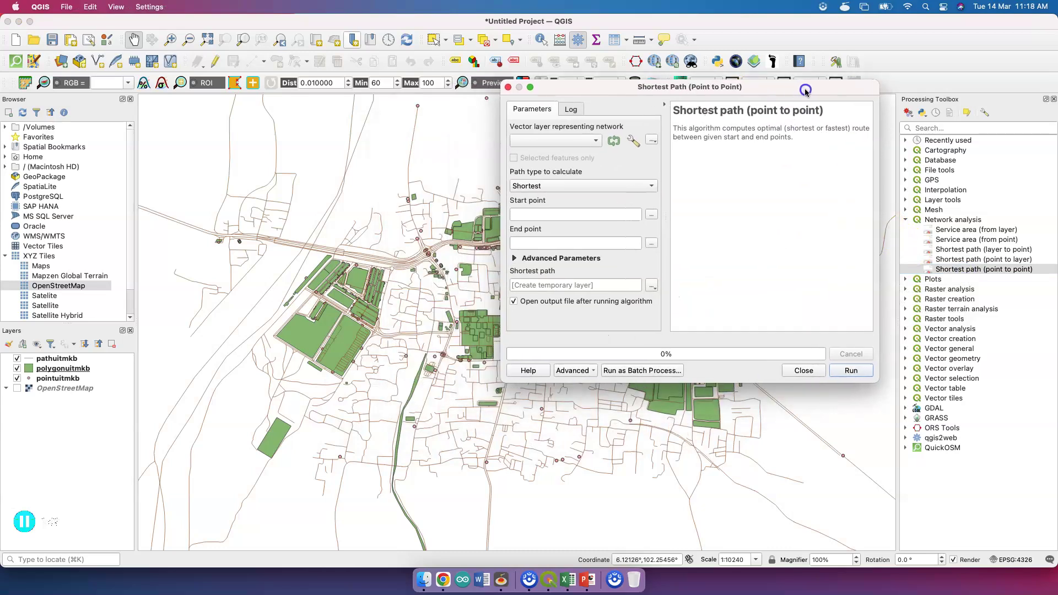
left_click(573, 144)
left_click(563, 149)
left_click(559, 144)
left_click(556, 142)
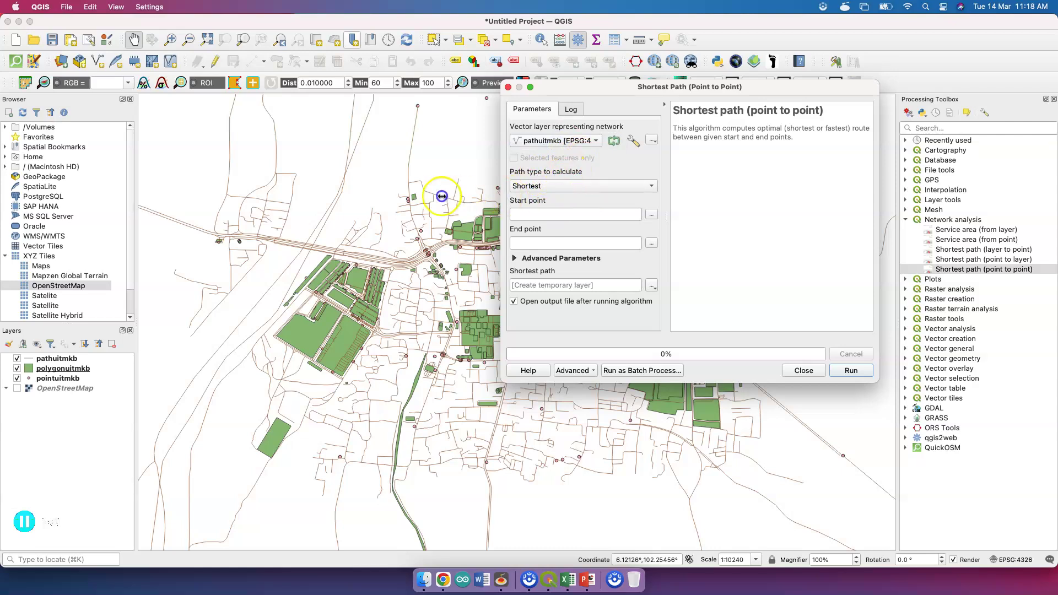
left_click_drag(442, 196, 400, 190)
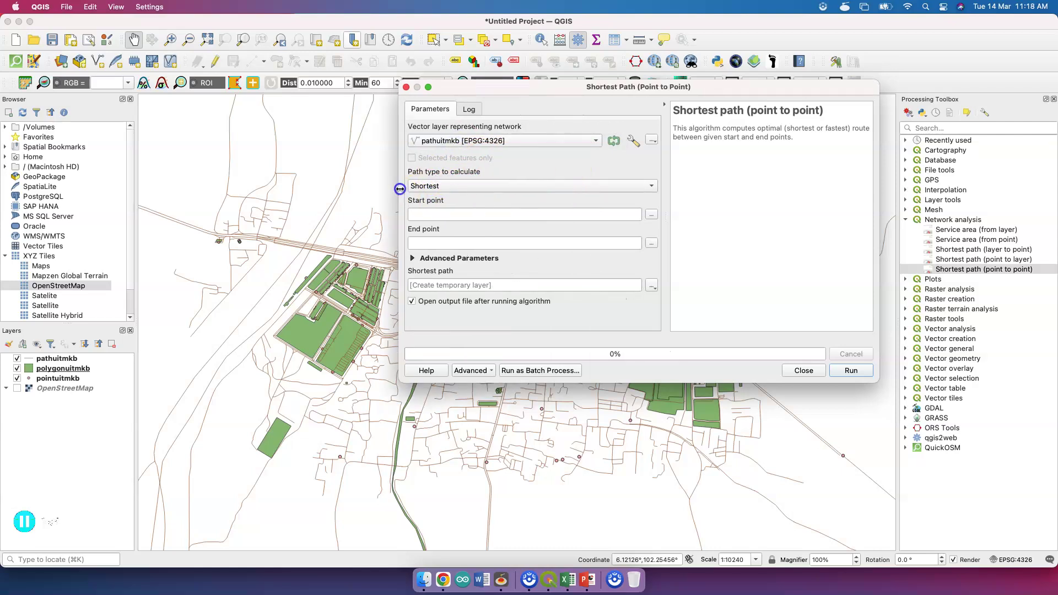
Step: Pick the start point on the map at 102.240953,6.119422, beside the northern building cluster
left_click(478, 214)
left_click_drag(494, 89, 743, 62)
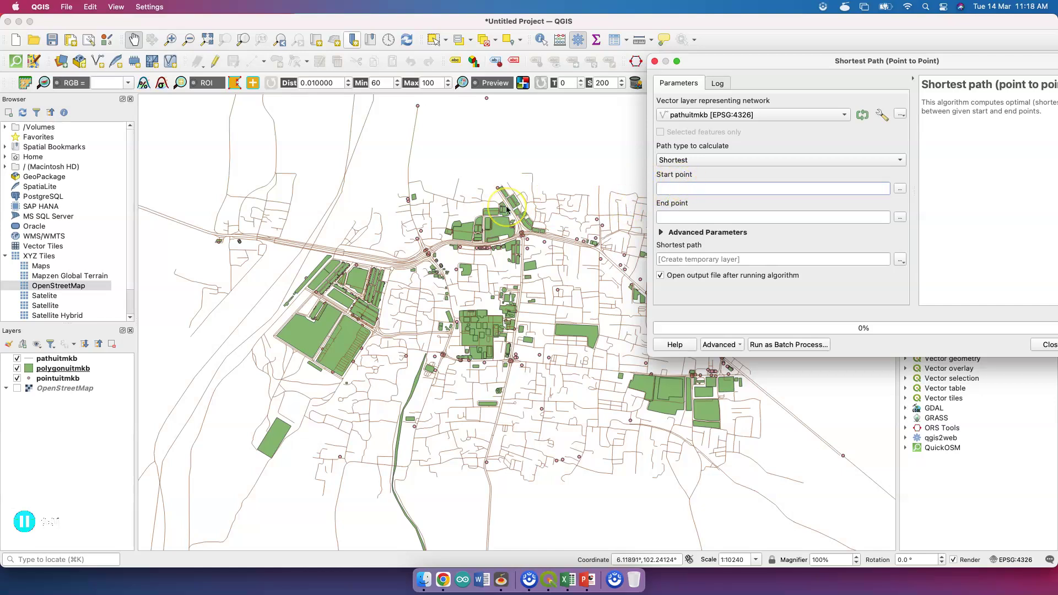
scroll(506, 208, "up", 3)
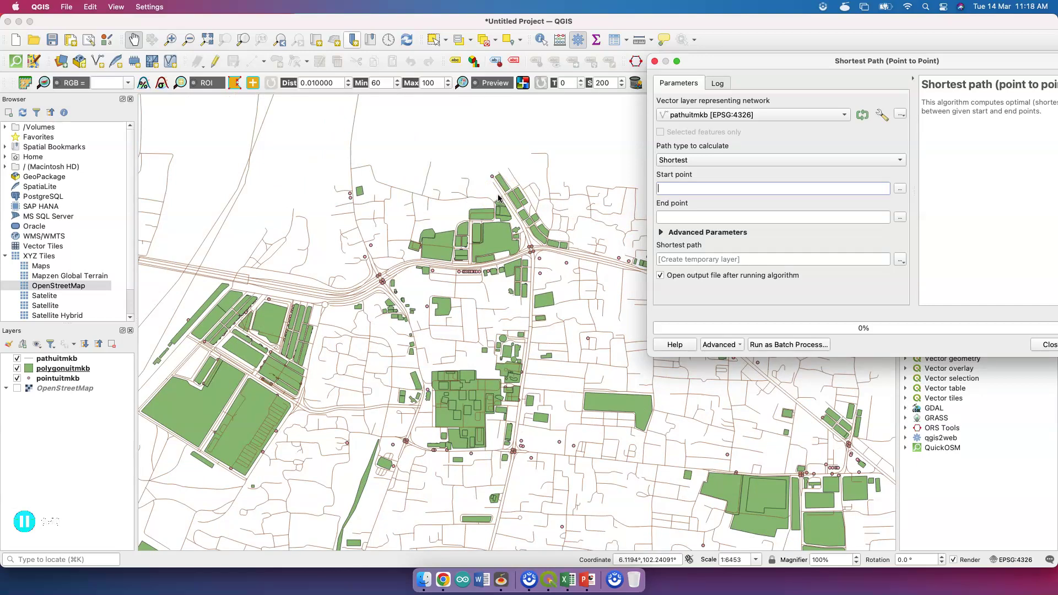
left_click(666, 185)
left_click(904, 191)
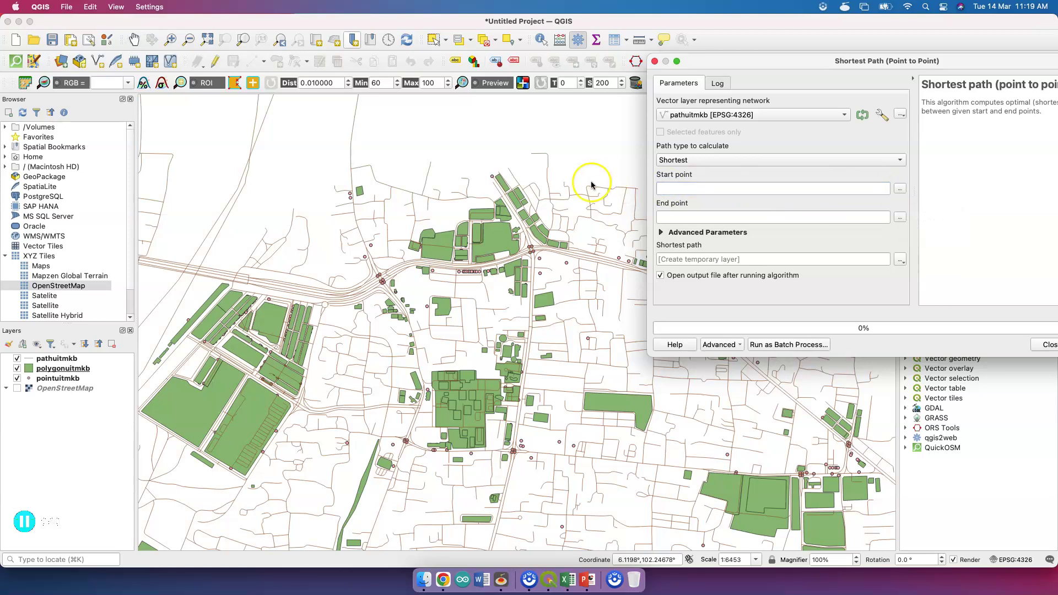
left_click(499, 195)
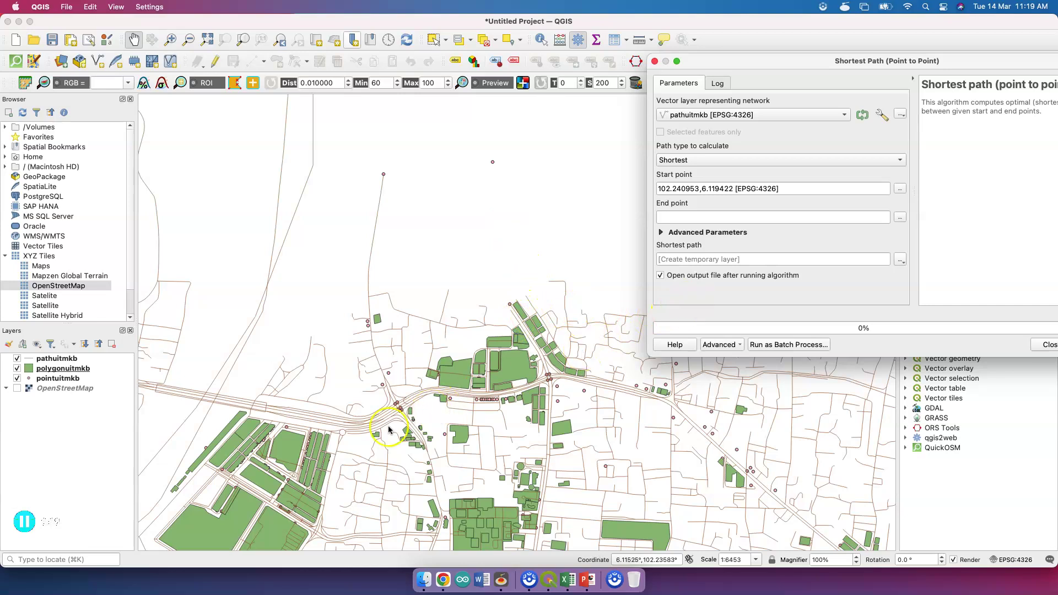
Step: Pick the end point on the map at 102.230859,6.115452, near the northern edge of the western building blocks
left_click_drag(369, 429, 402, 324)
left_click(539, 278)
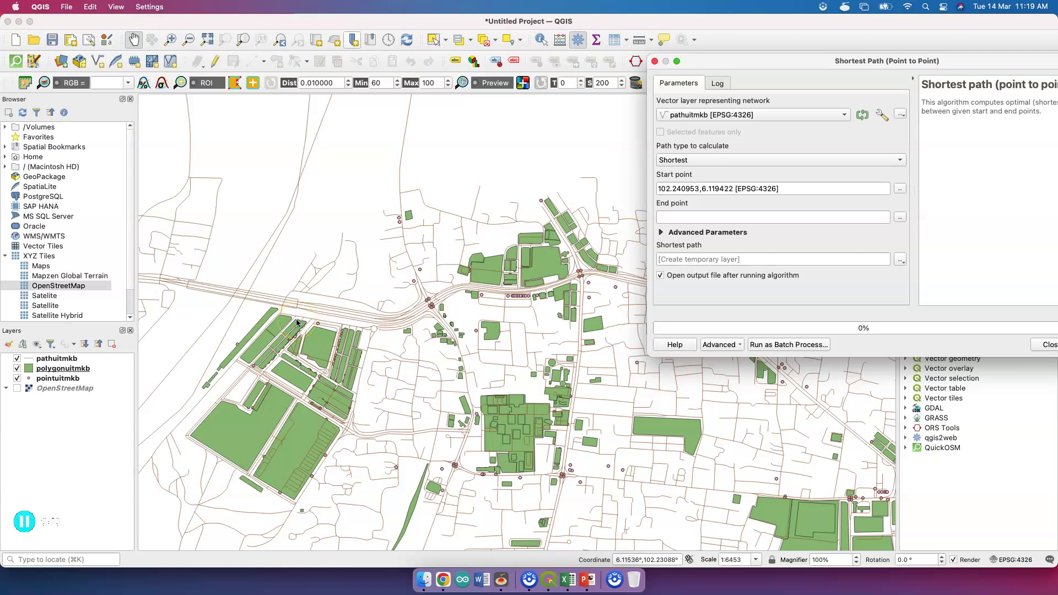
scroll(296, 322, "down", 2)
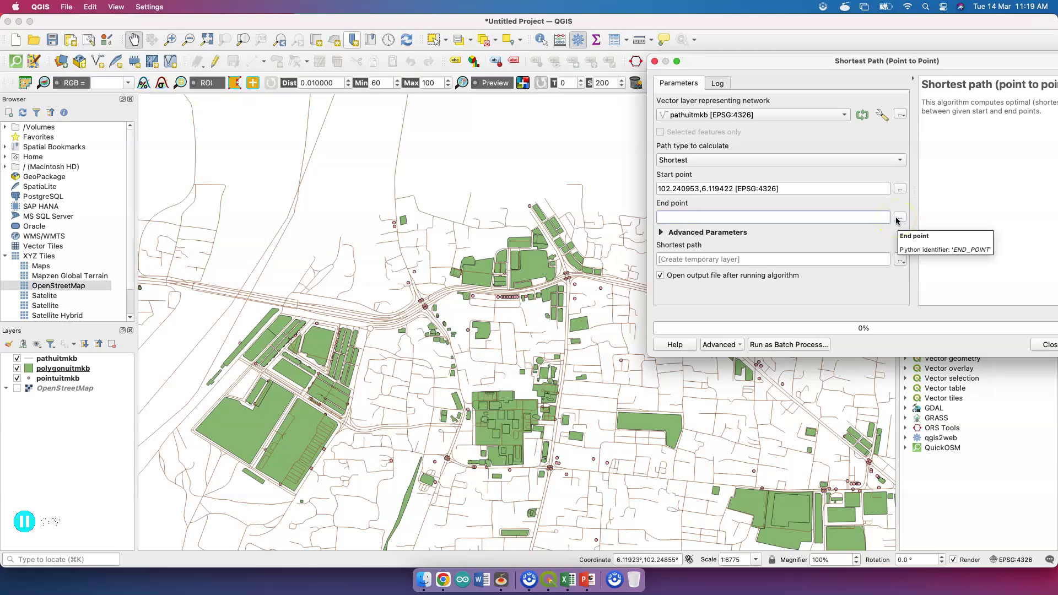
left_click(297, 319)
left_click_drag(297, 320, 517, 322)
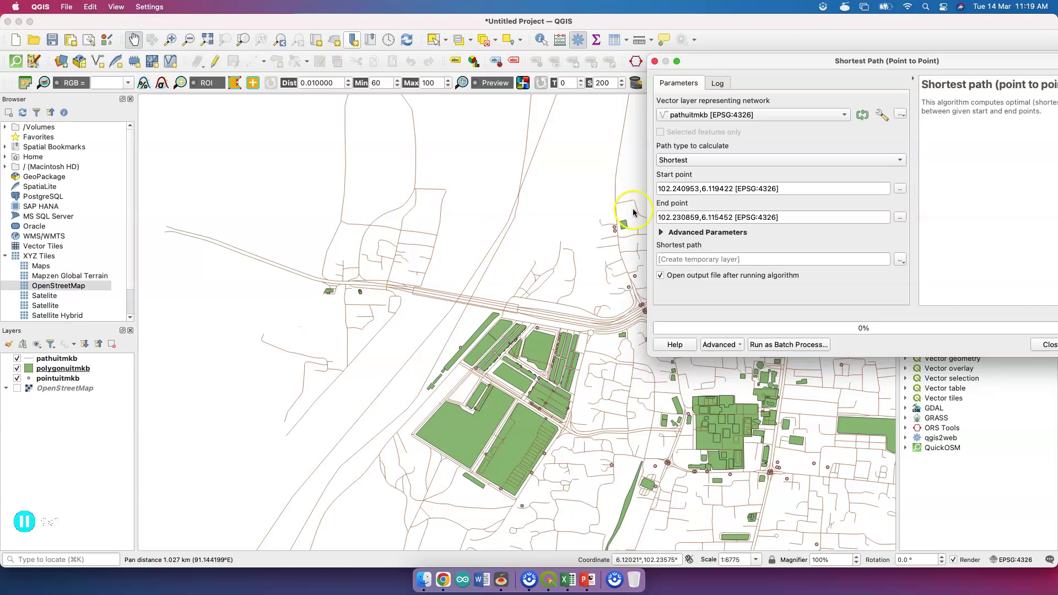
Step: Set the shortest path output to an SHP file named shortest_path in the retry folder, and run the algorithm
left_click_drag(792, 62, 634, 53)
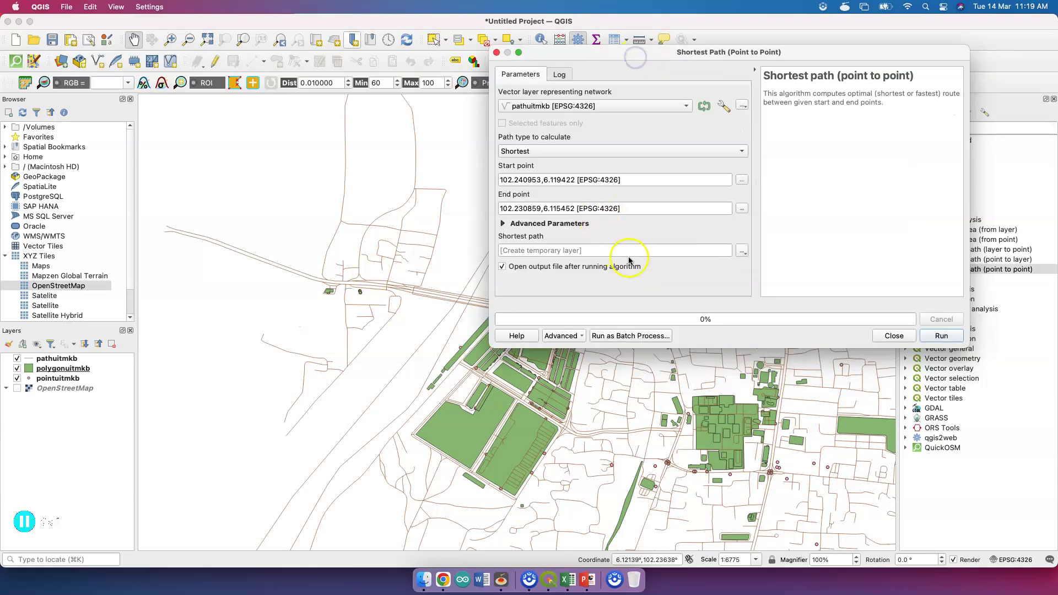
left_click(643, 251)
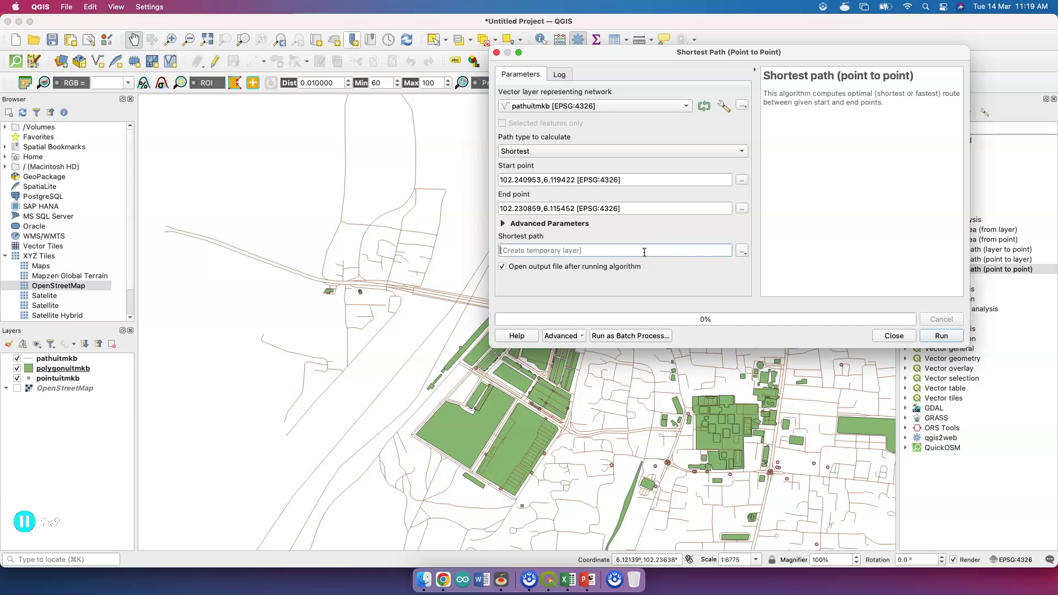
left_click(741, 250)
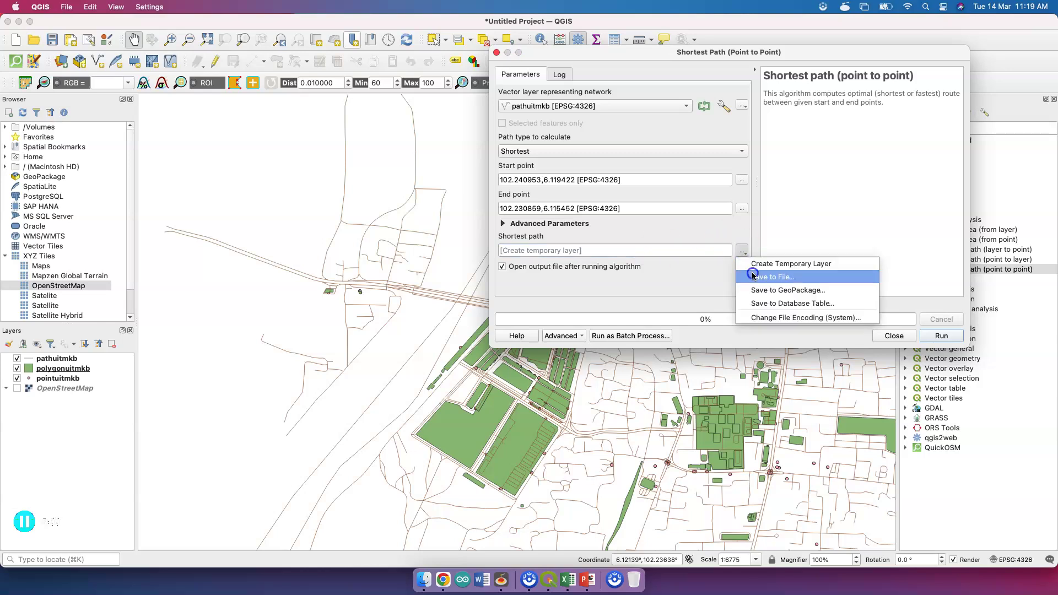
left_click(753, 276)
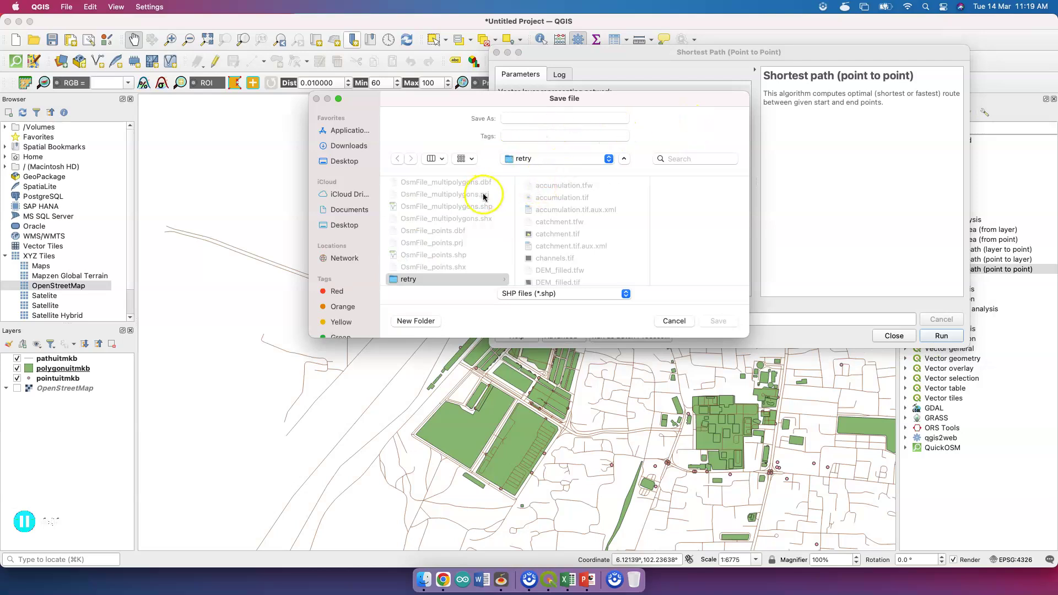
left_click(559, 118)
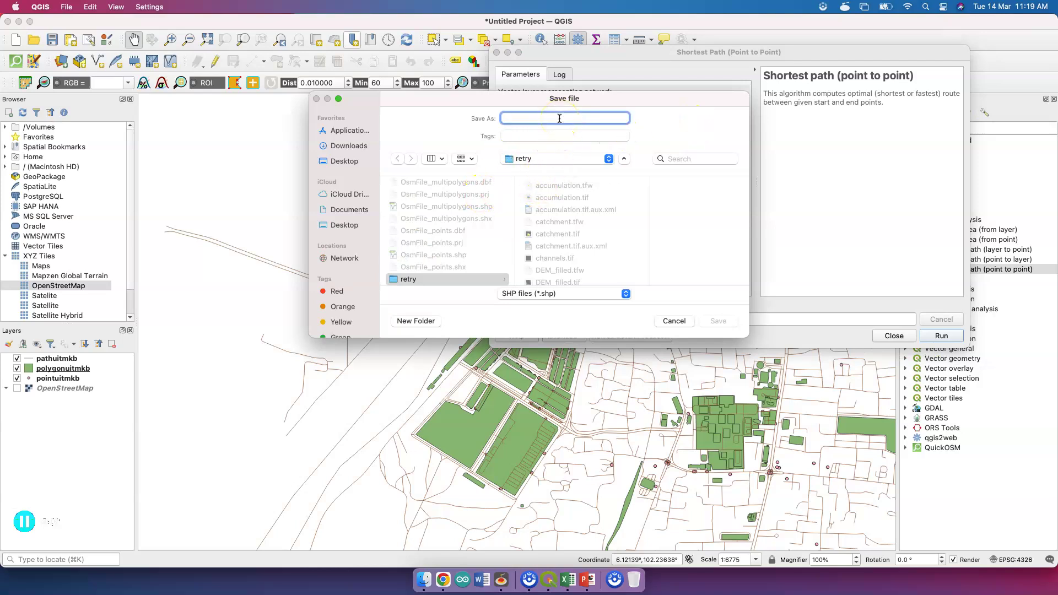
type("shortest pa")
key("BackSpace")
key("BackSpace")
key("BackSpace")
type("path")
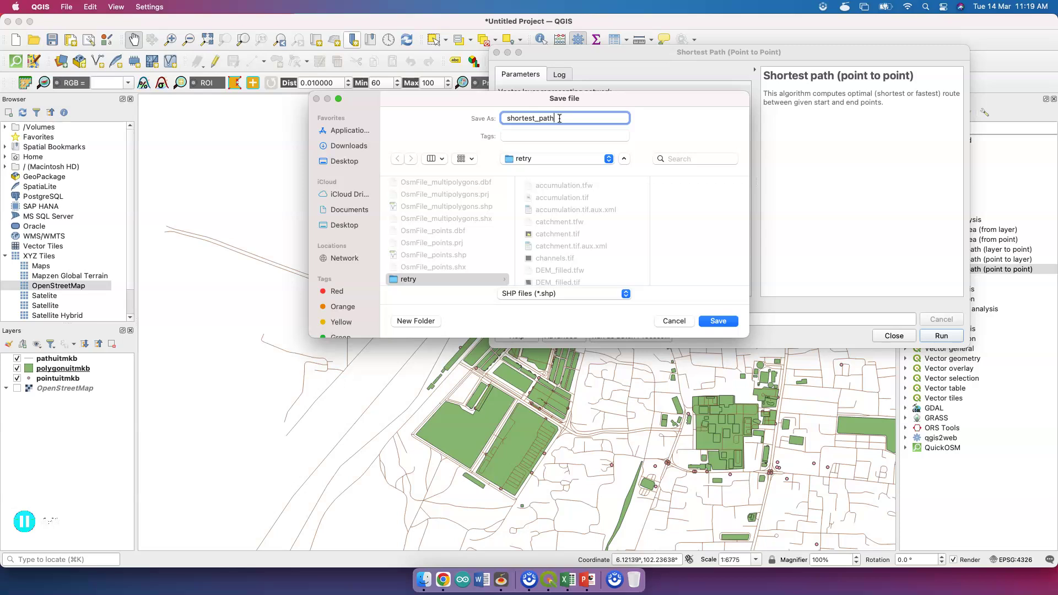
key("Return")
left_click(941, 335)
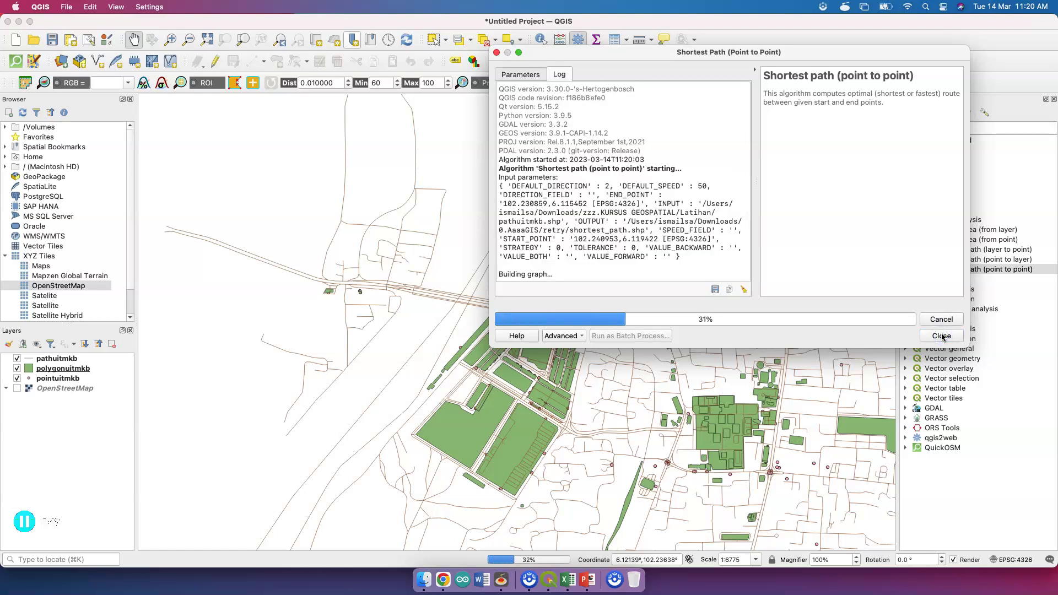
left_click(869, 336)
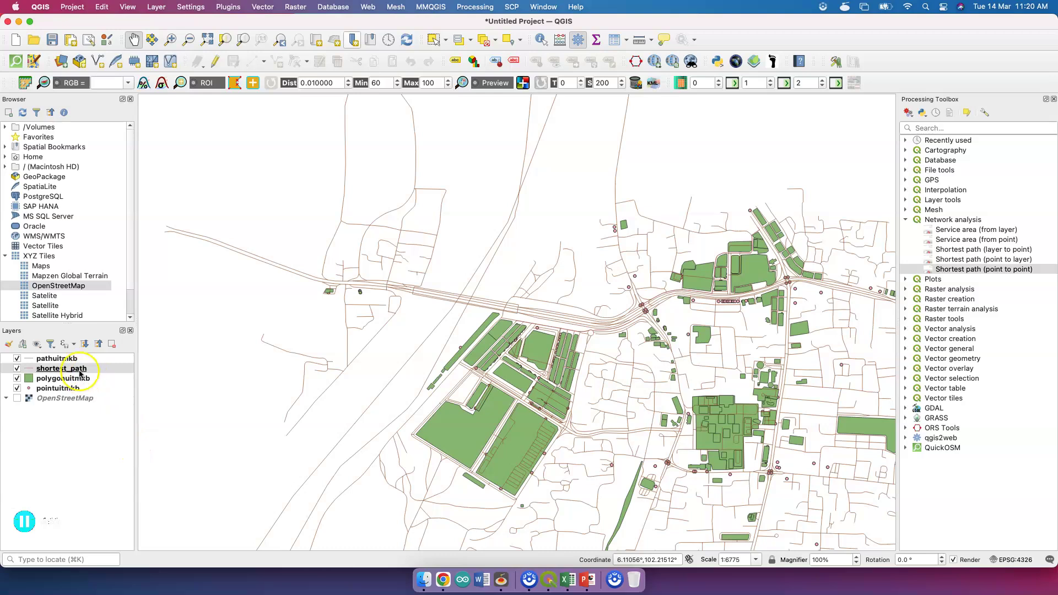
Step: Hide the pathuitmkb and polygonuitmkb layers, and briefly show the OpenStreetMap basemap to compare the route with it
left_click(17, 358)
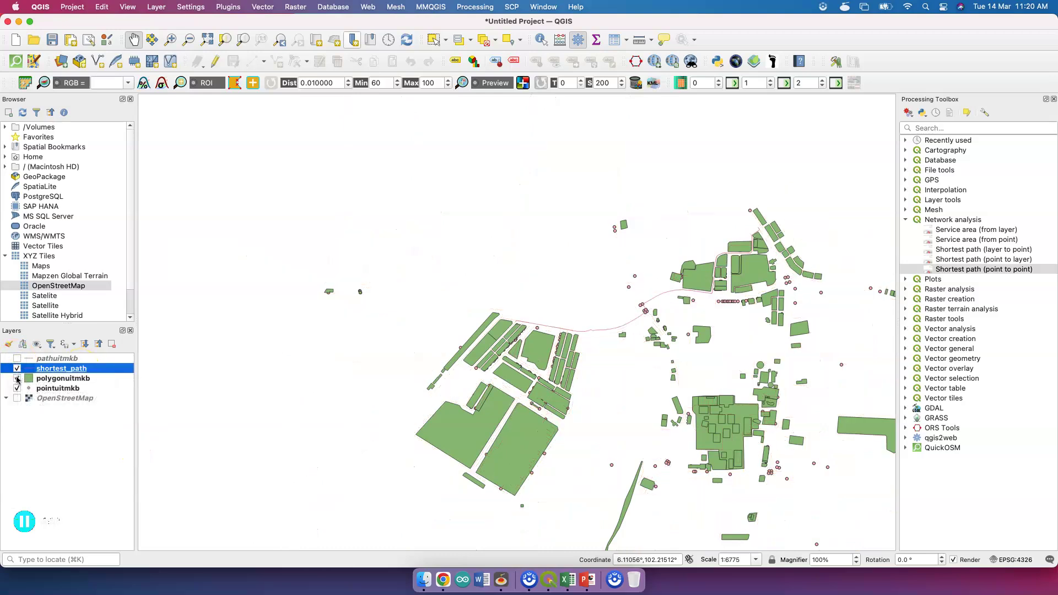
left_click(17, 378)
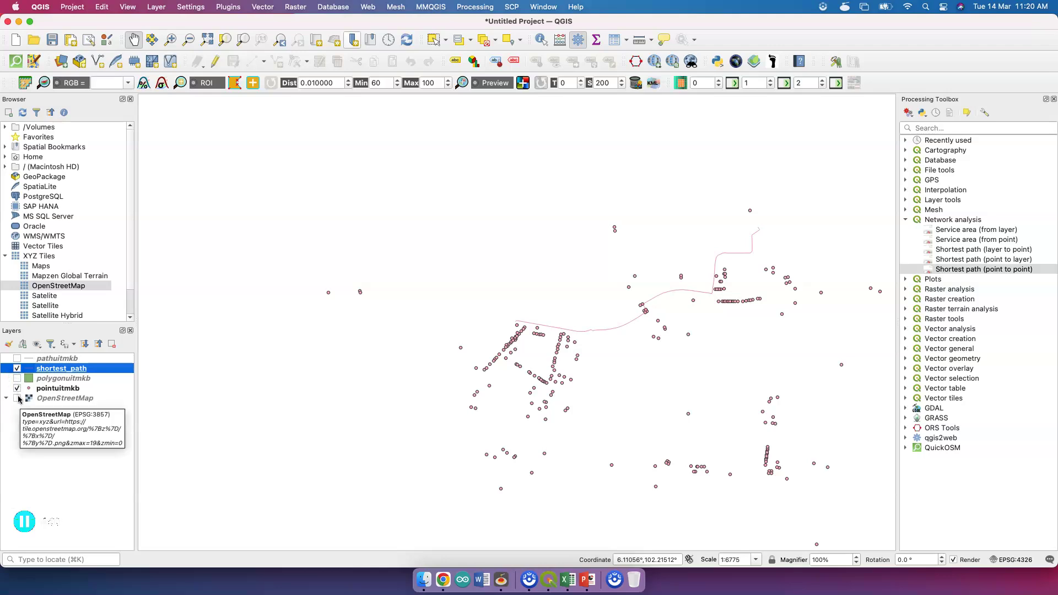
left_click(17, 398)
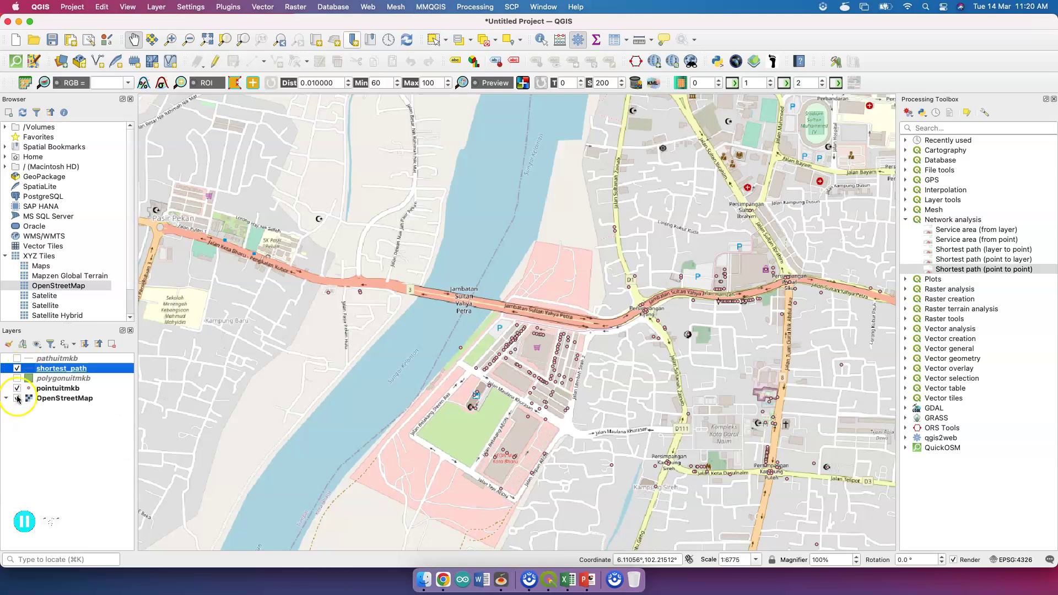
left_click(17, 398)
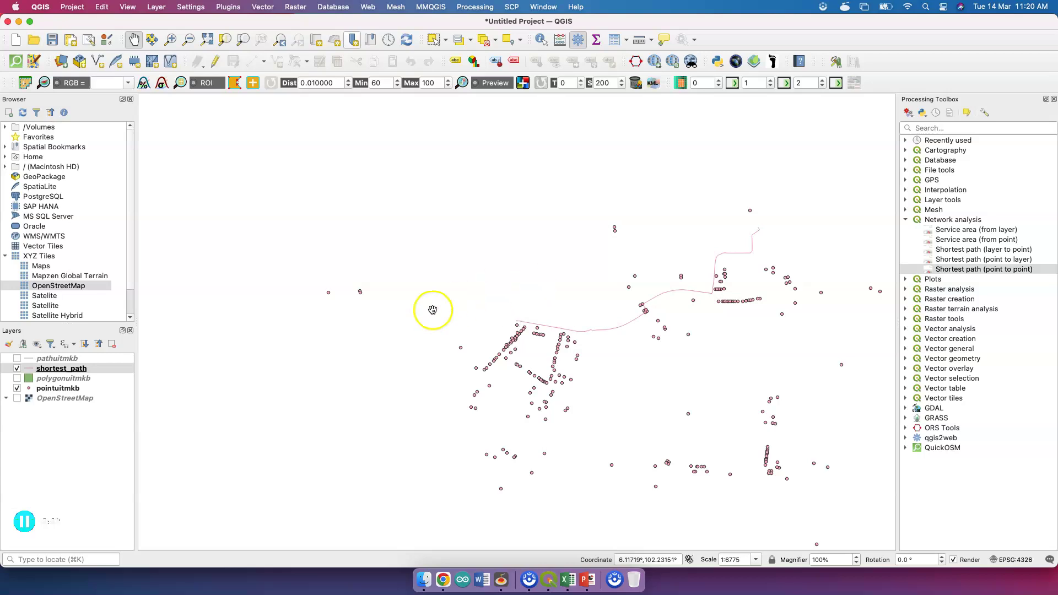
right_click(60, 369)
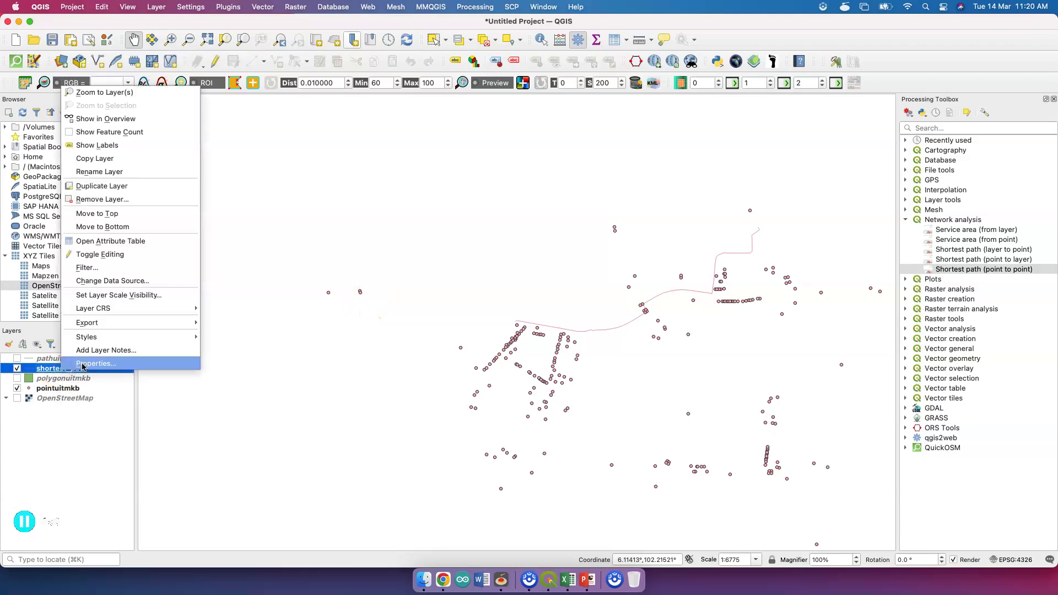
left_click(83, 364)
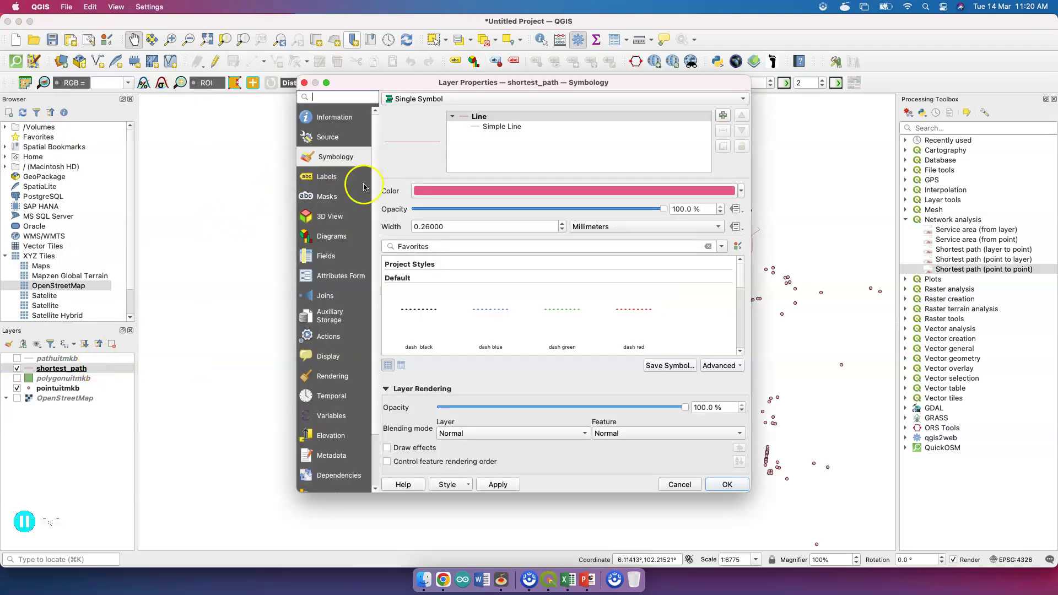
left_click(304, 83)
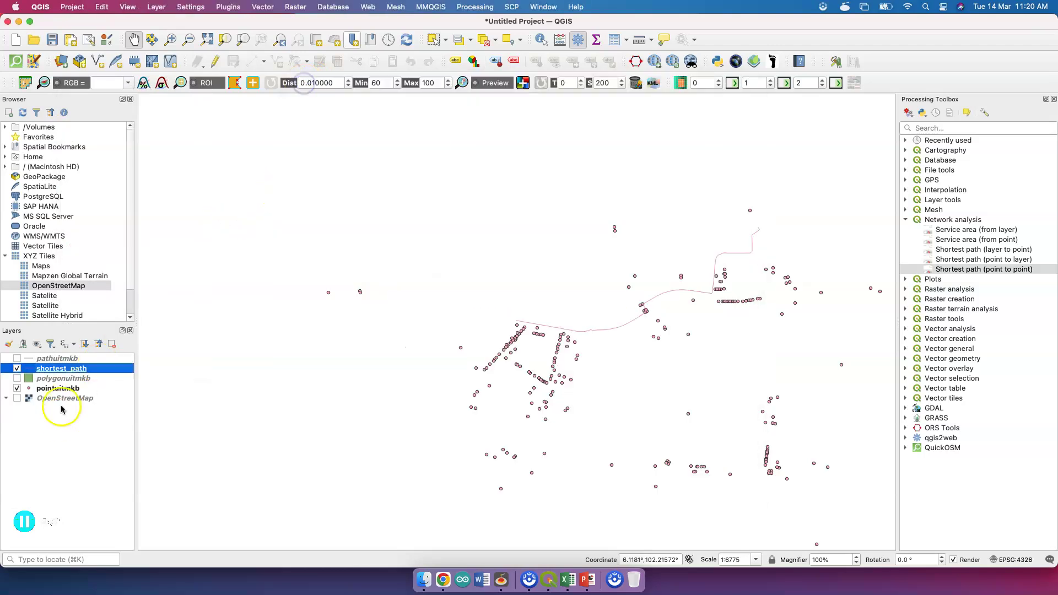
Step: Open the shortest_path layer's attribute table and widen its window to examine the start, end and cost fields
right_click(66, 372)
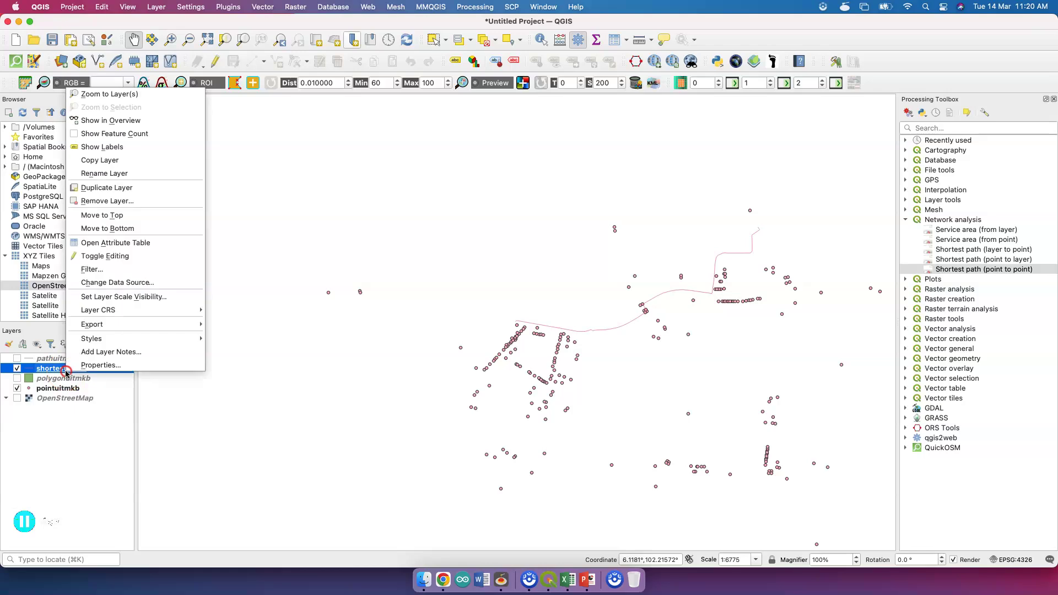
left_click(122, 244)
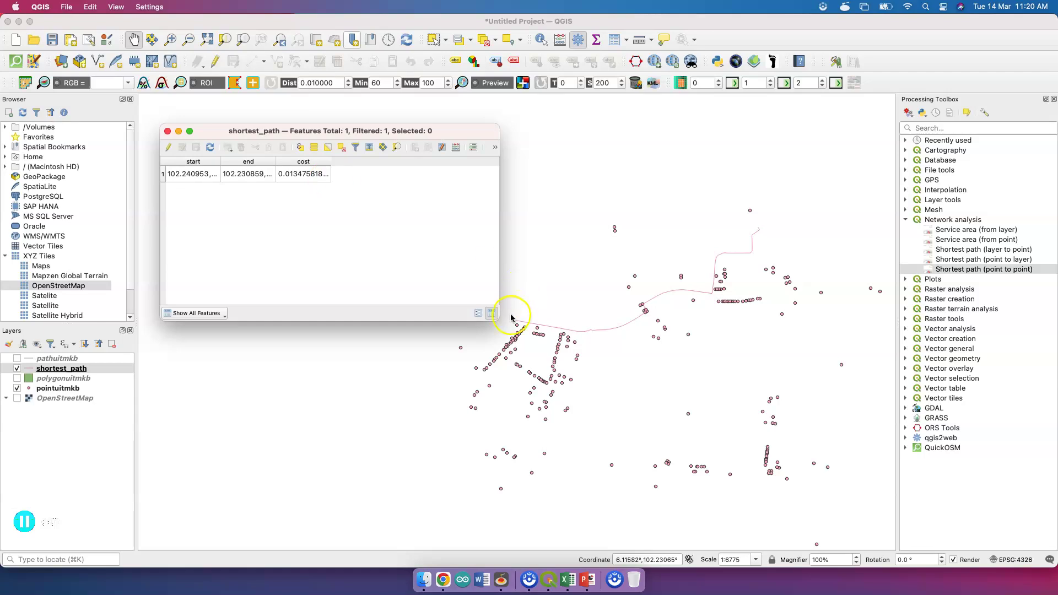
left_click_drag(495, 320, 689, 224)
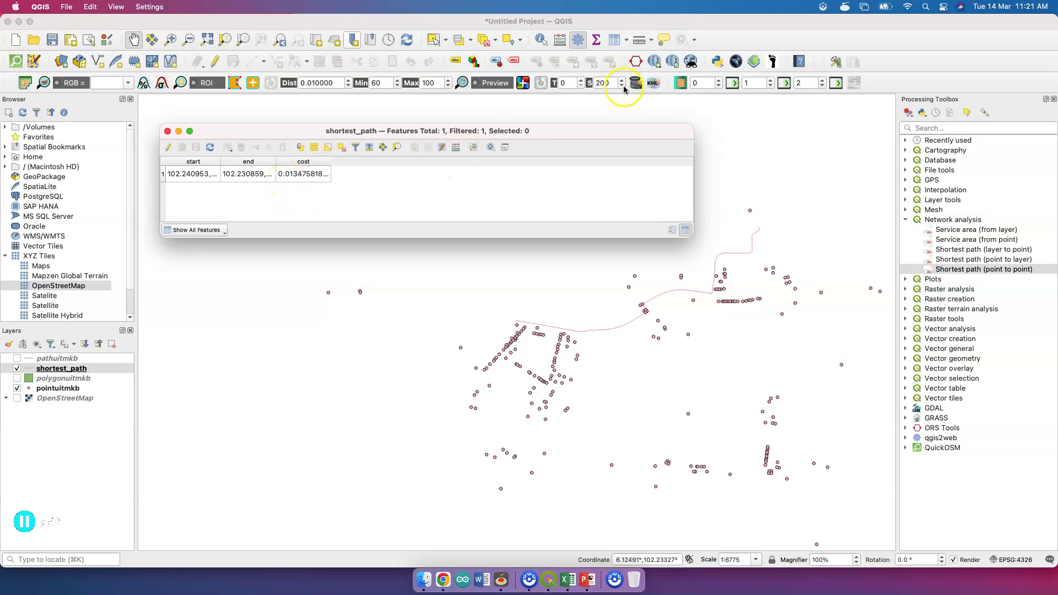
Step: Measure the straight-line distance in meters from the route's northeastern end towards its western end, and close the measurement
left_click(638, 48)
left_click(759, 228)
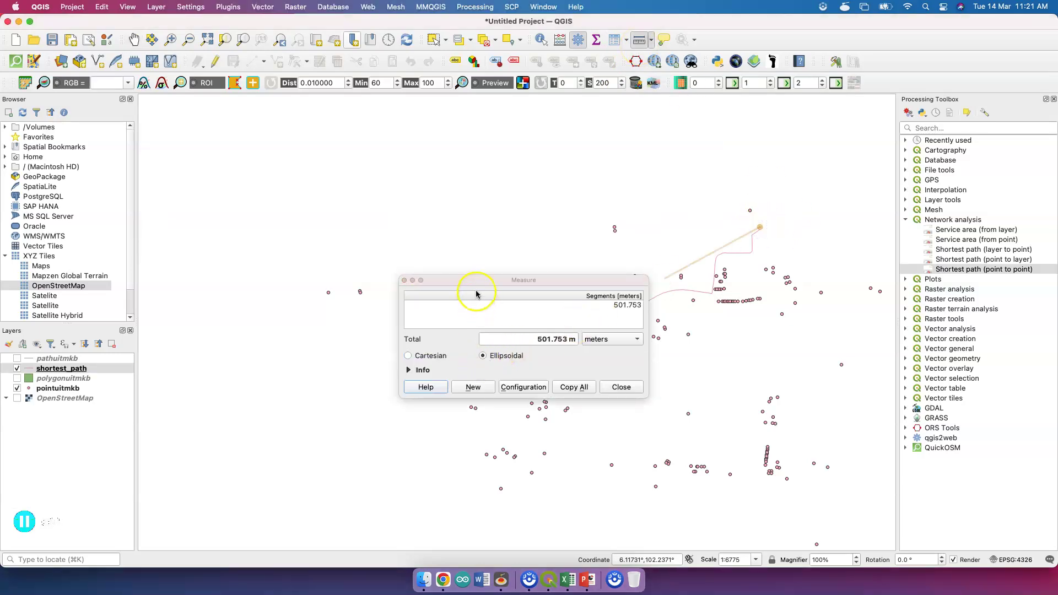
left_click_drag(477, 280, 592, 380)
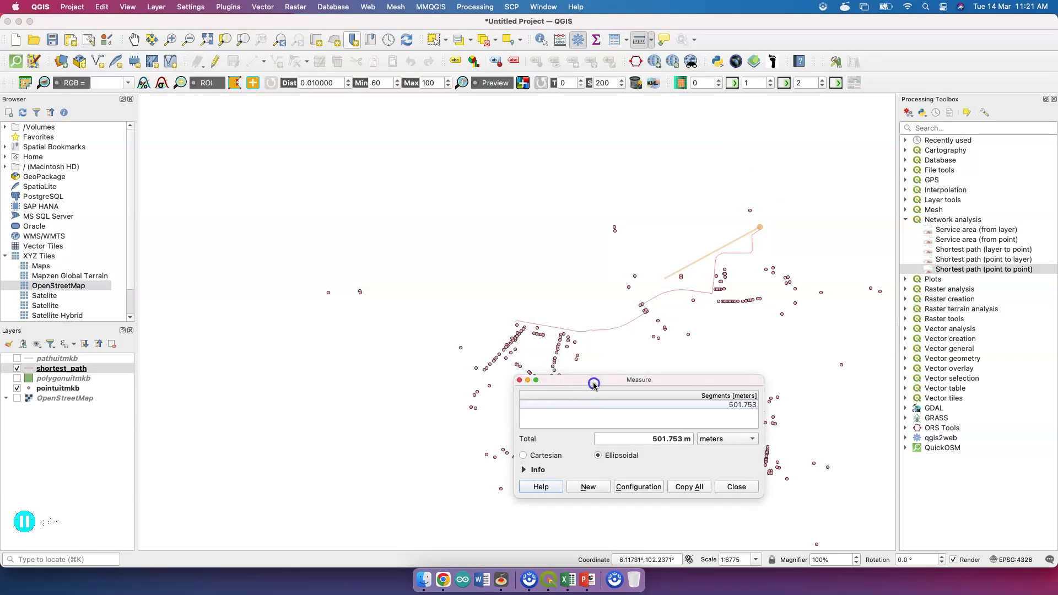
right_click(518, 323)
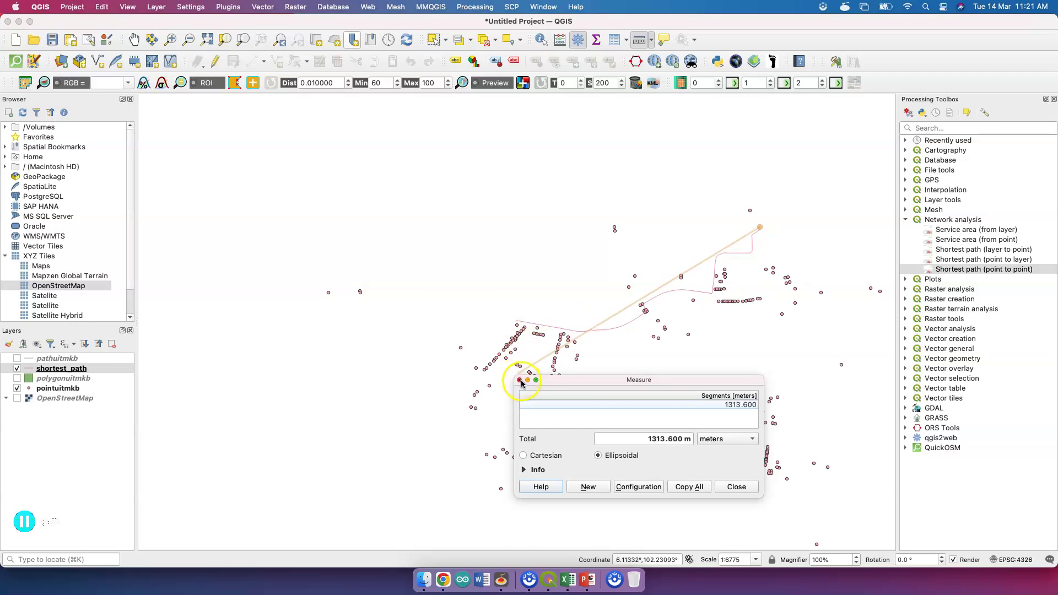
left_click(519, 379)
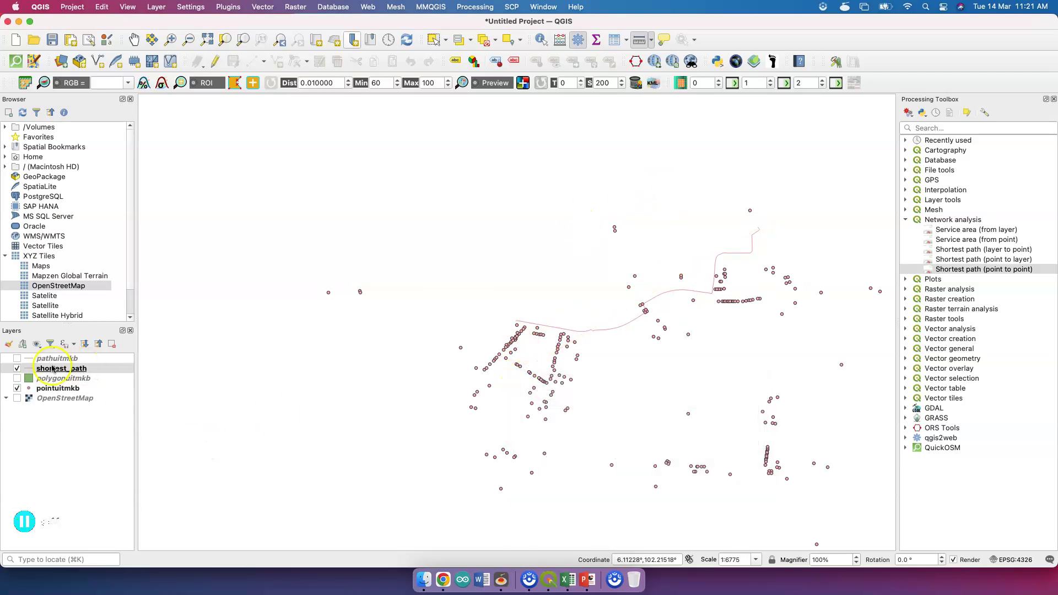